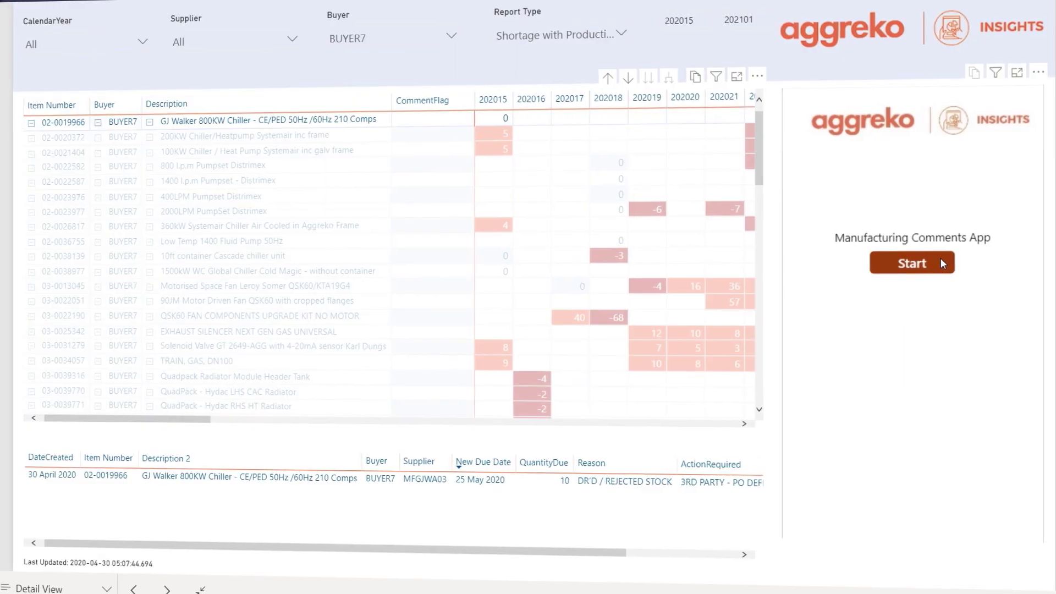
Step: Start the Manufacturing Comments App embedded in the shortage report
left_click(924, 262)
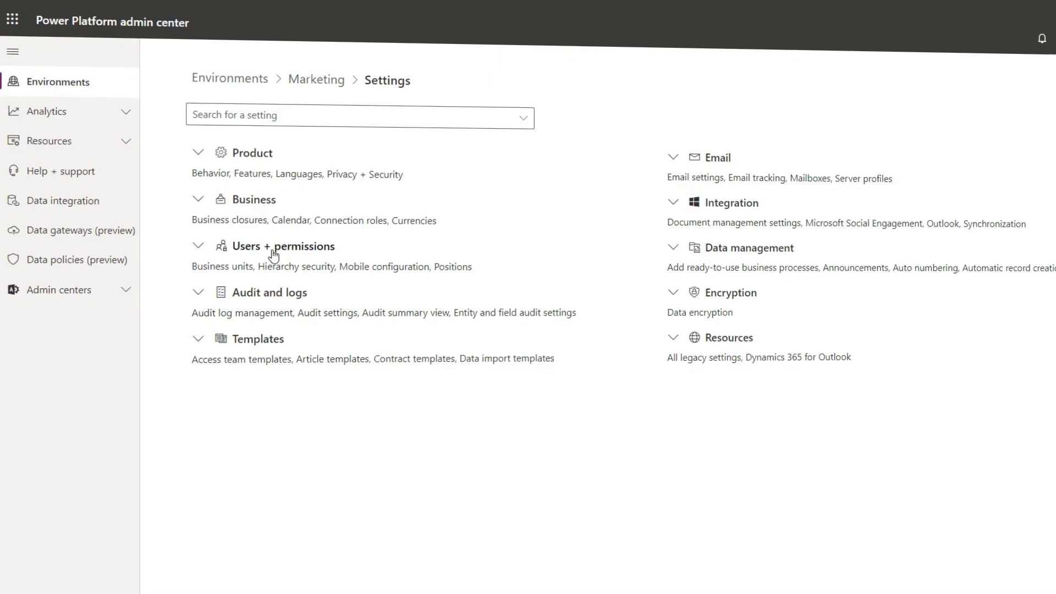
Step: Look at the Marketing environment's users and permissions settings and the blocked connectors in the 03 Marketing data policy
left_click(271, 249)
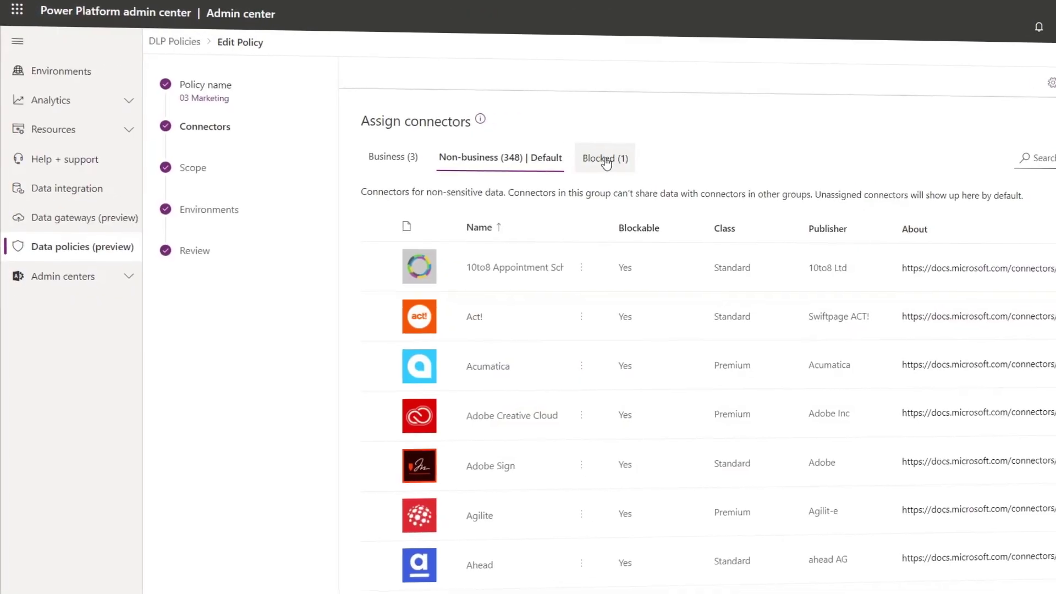
left_click(605, 161)
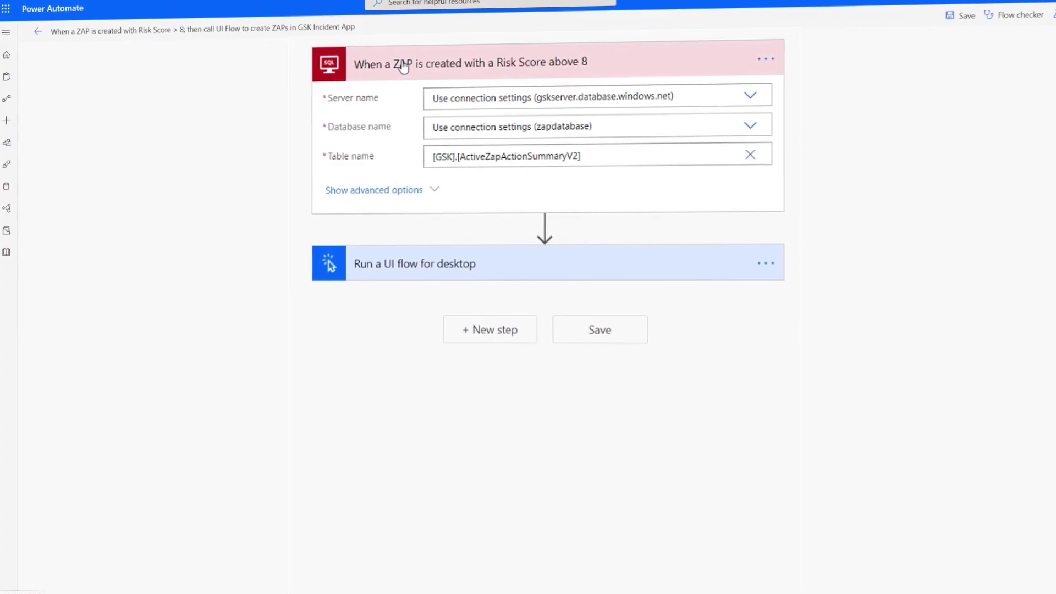
Step: Examine the SQL trigger for ZAPs with a Risk Score above 8 in the UI flow automation
left_click(401, 65)
left_click(437, 135)
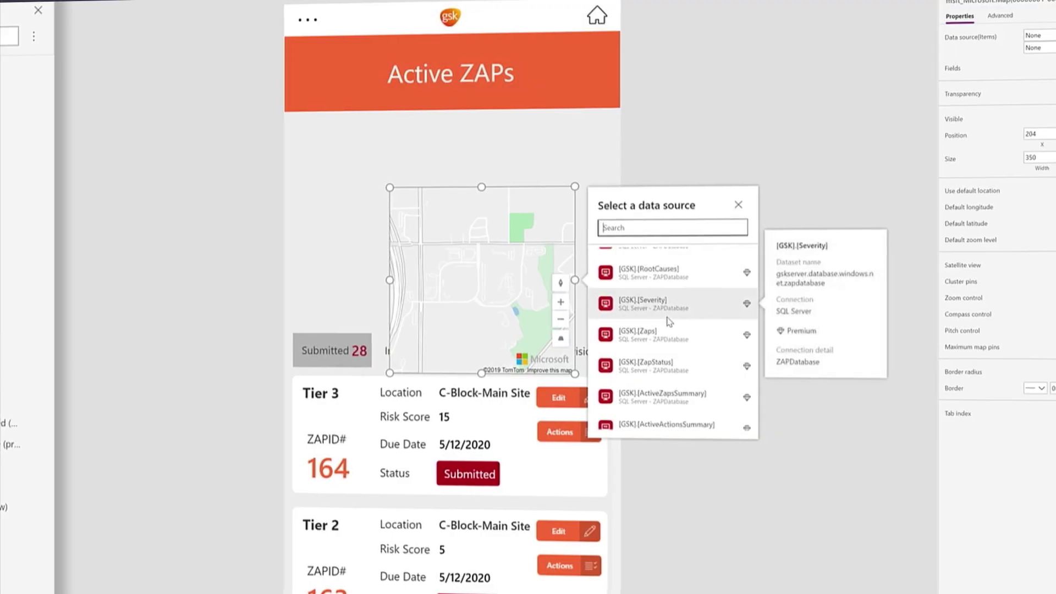
Step: Set the ActiveZaps collection as the data source of the map on the Active ZAPs screen
scroll(669, 322, "down", 5)
scroll(673, 322, "down", 2)
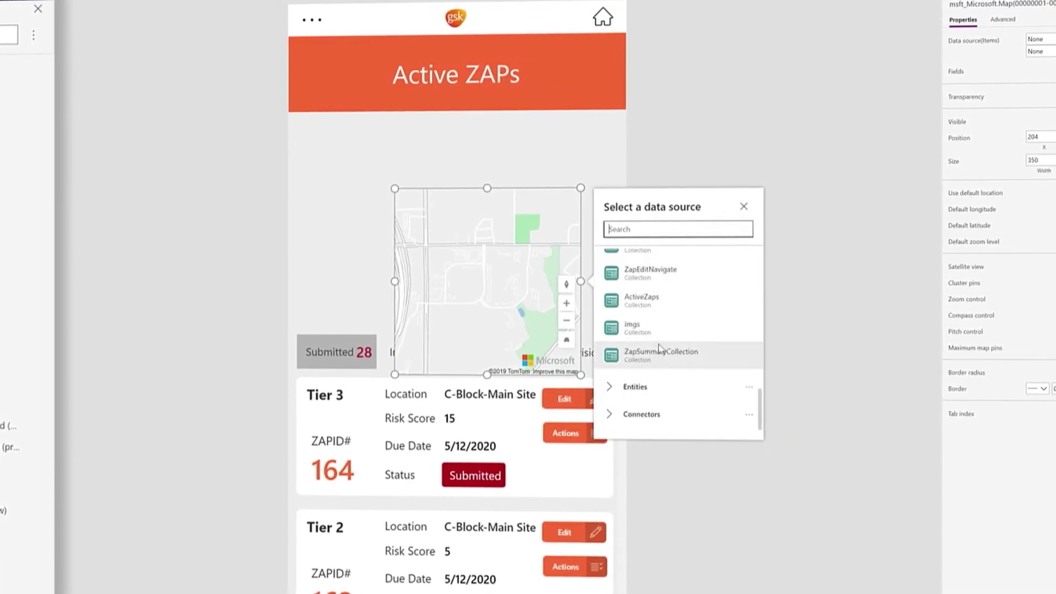
left_click(648, 304)
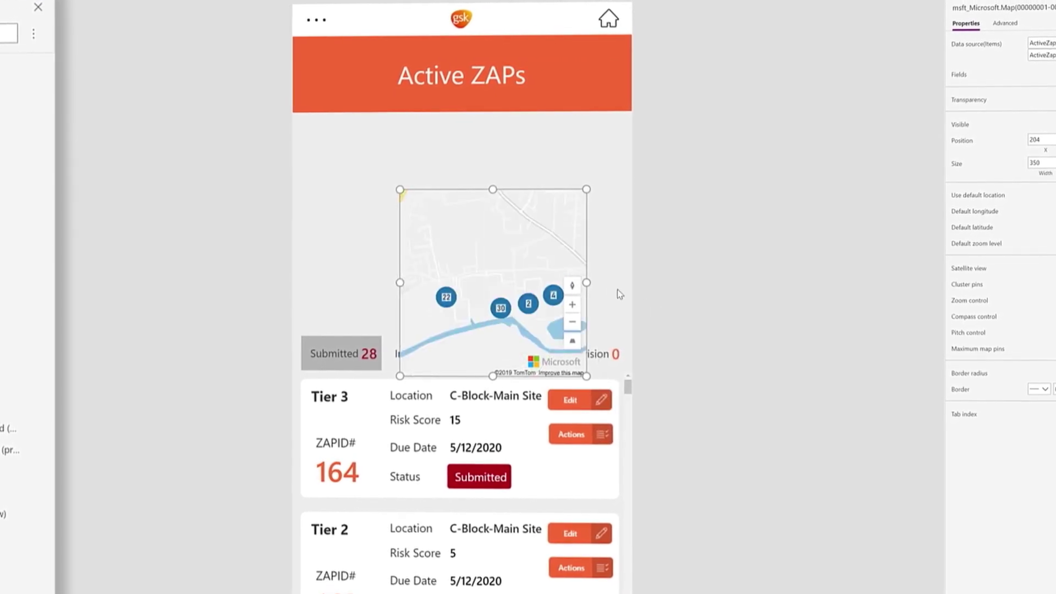
Step: Move the map to X 12 just below the Active ZAPs header and widen it across the full screen width
left_click_drag(514, 258, 421, 202)
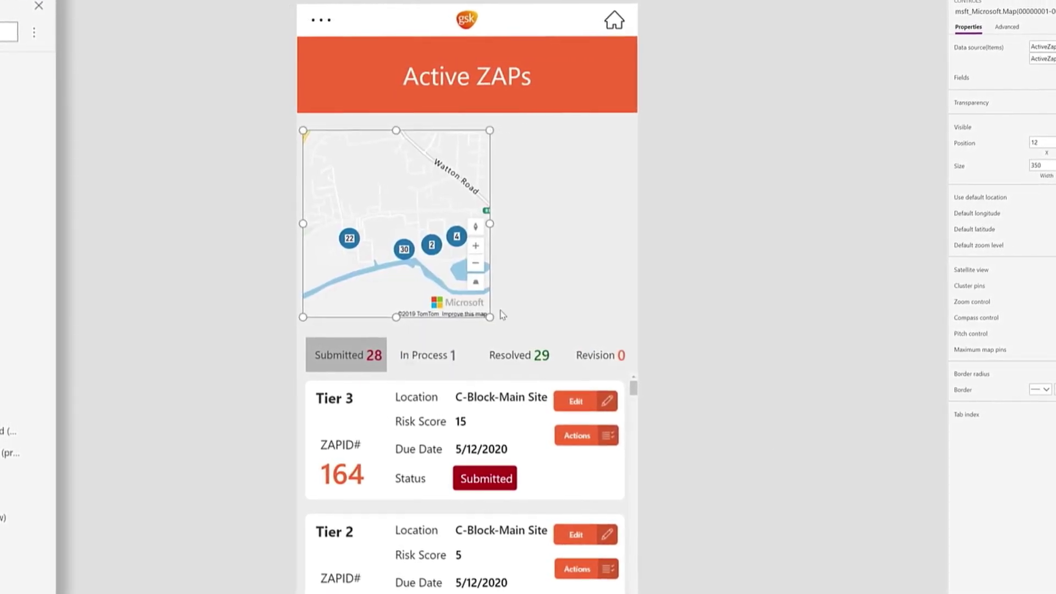
left_click_drag(488, 317, 637, 321)
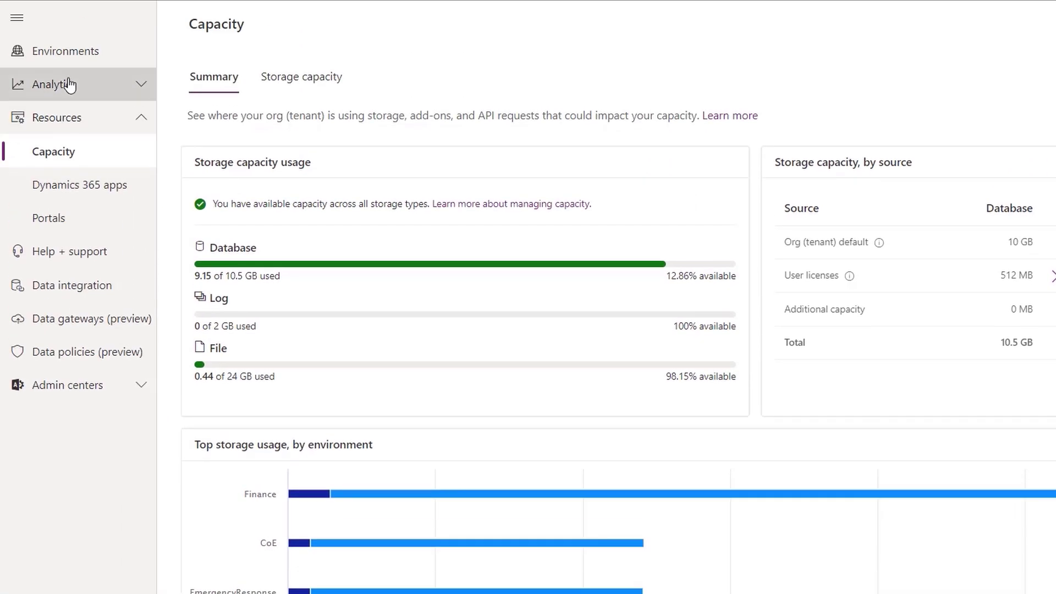
Step: Review the Power Automate analytics in the Power Platform admin center, covering the flow runs and the connectors report
left_click(69, 84)
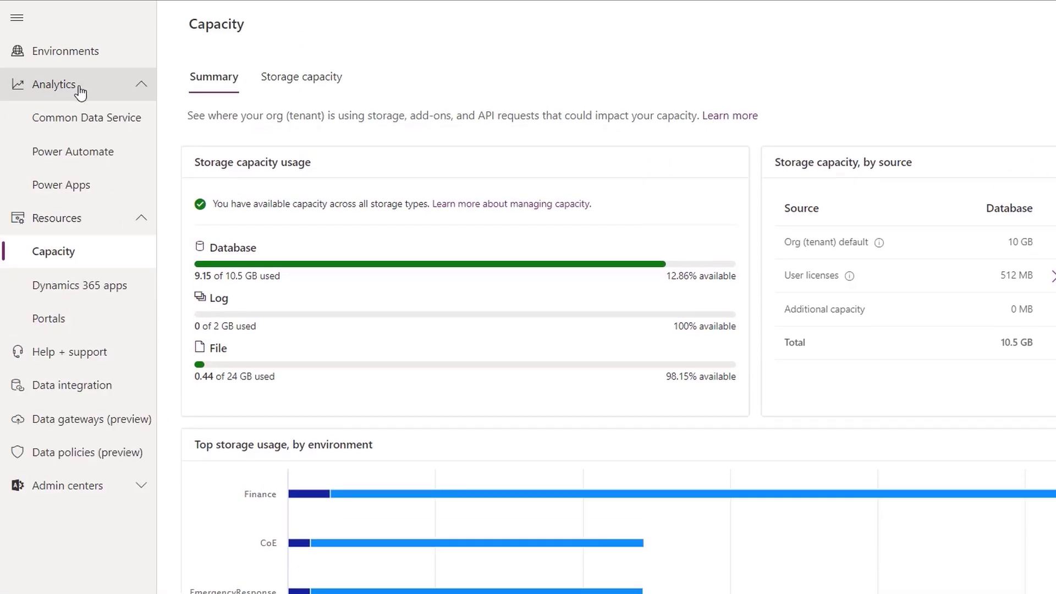
left_click(106, 157)
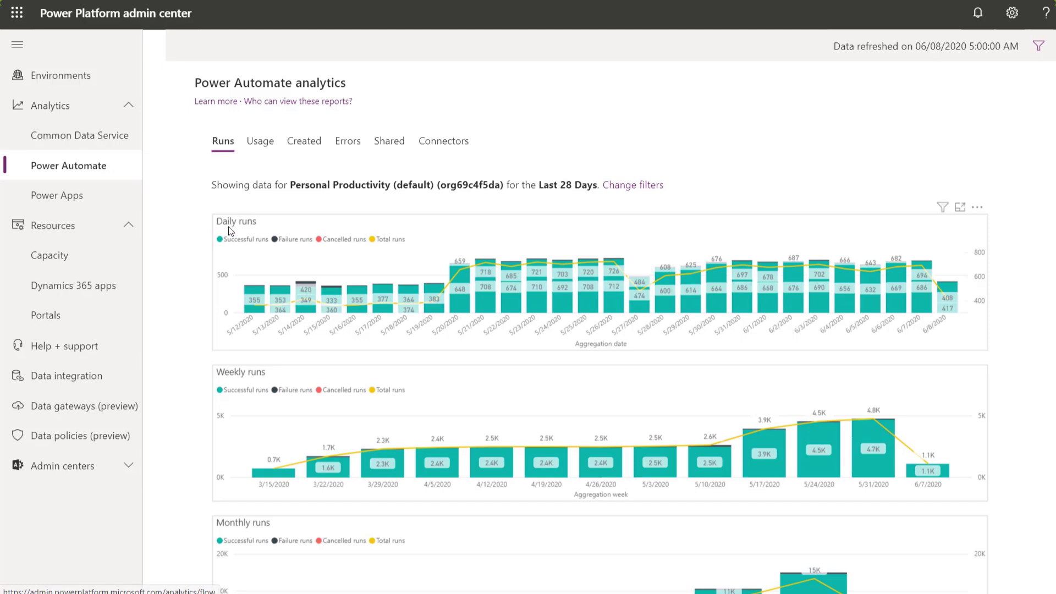
scroll(231, 230, "down", 2)
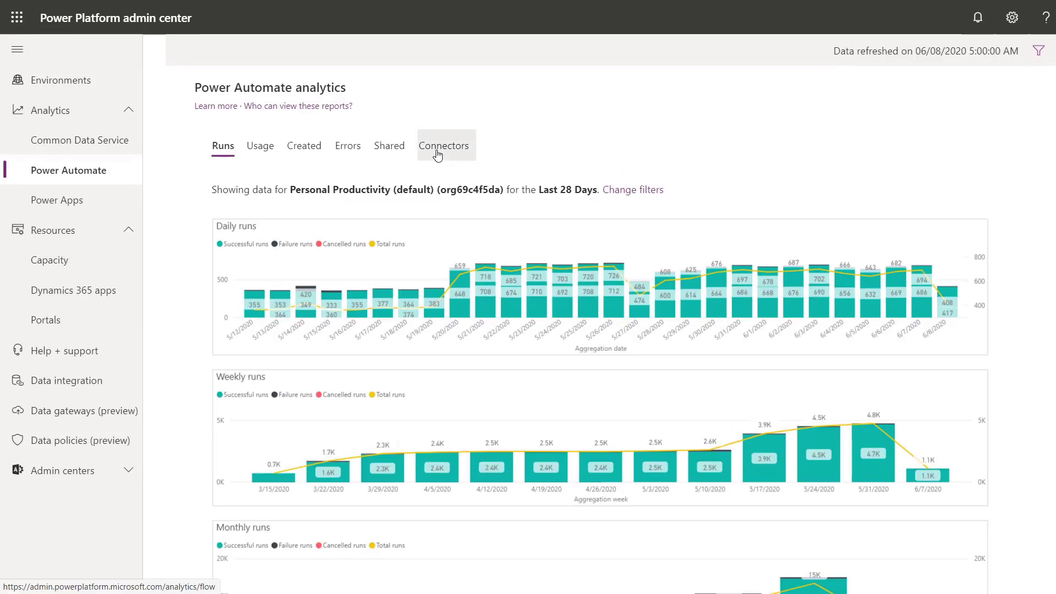
left_click(437, 152)
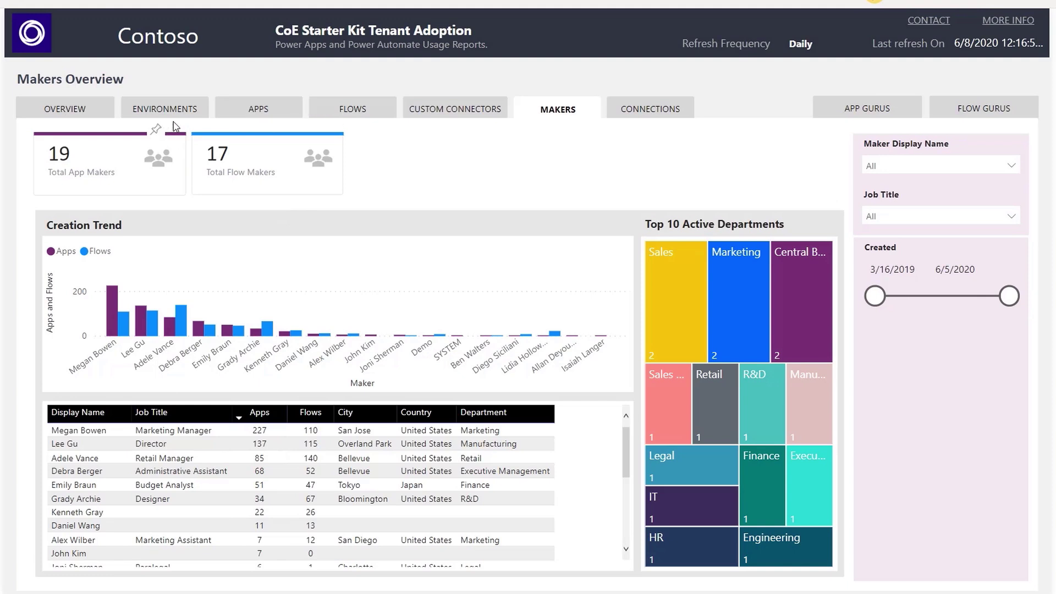
Step: Review the environments, apps and flows overview pages of the CoE Starter Kit Tenant Adoption report
left_click(165, 108)
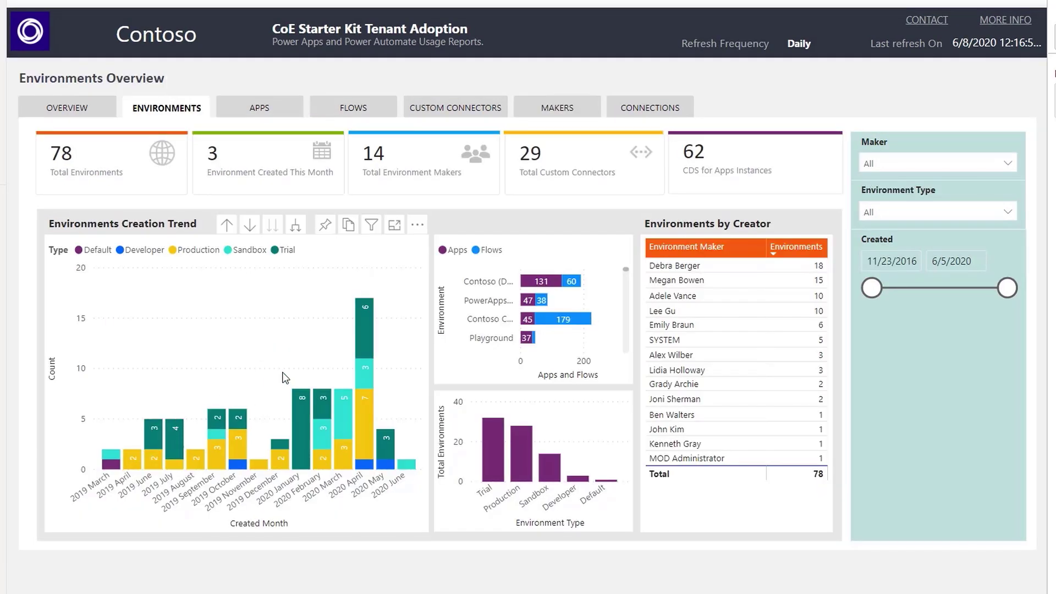
left_click(262, 112)
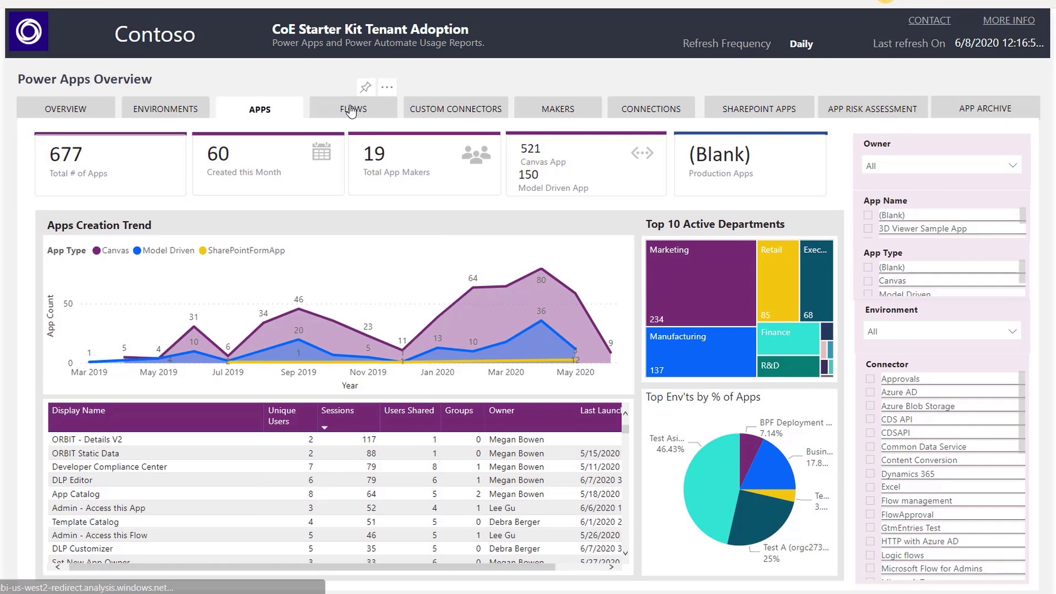
left_click(354, 108)
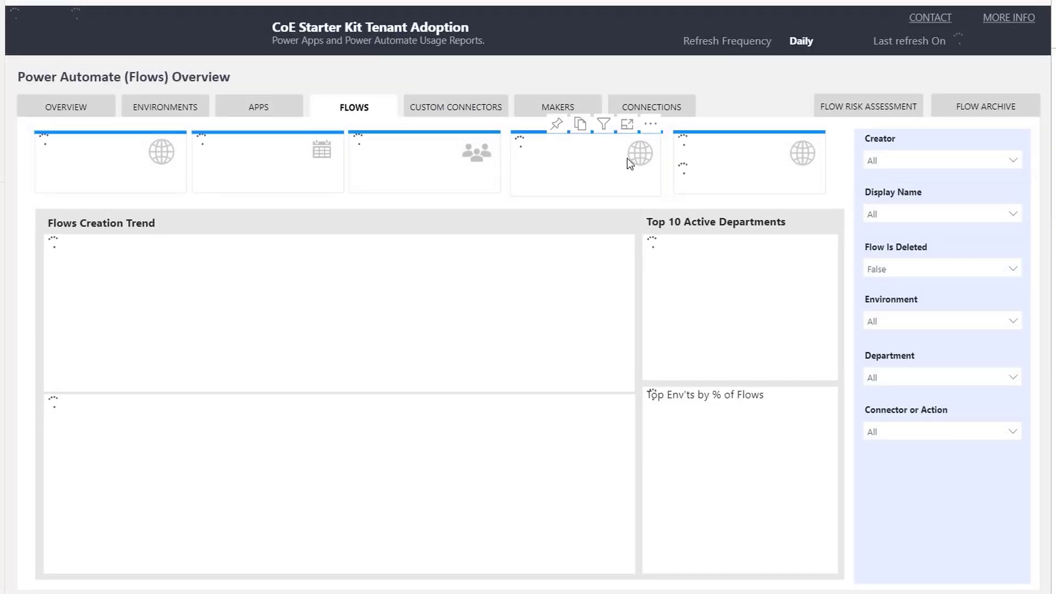
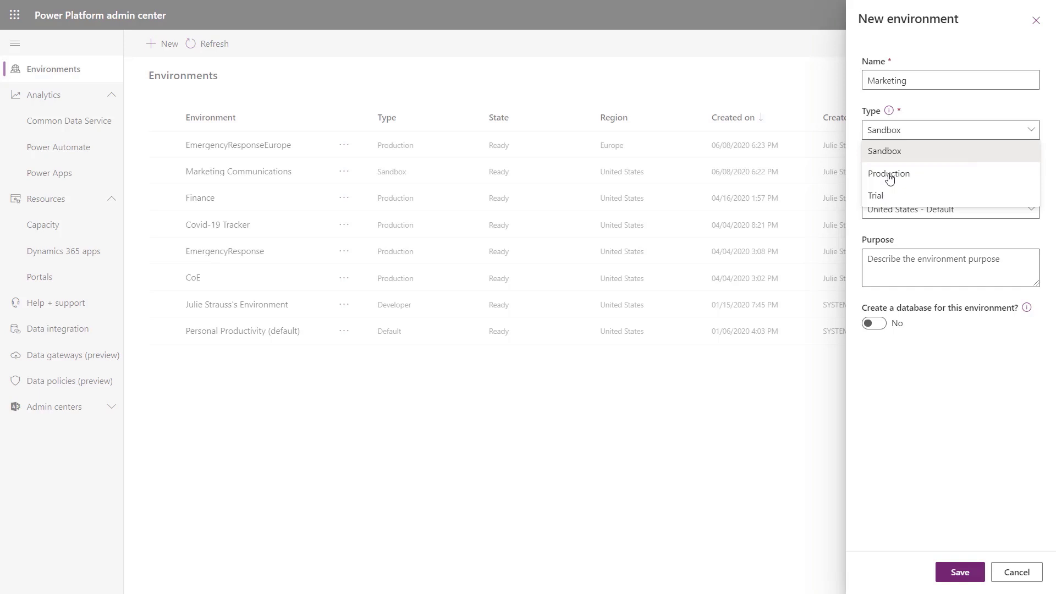
Step: Create the Marketing environment with type Production and region United States - Default, without a database
left_click(890, 176)
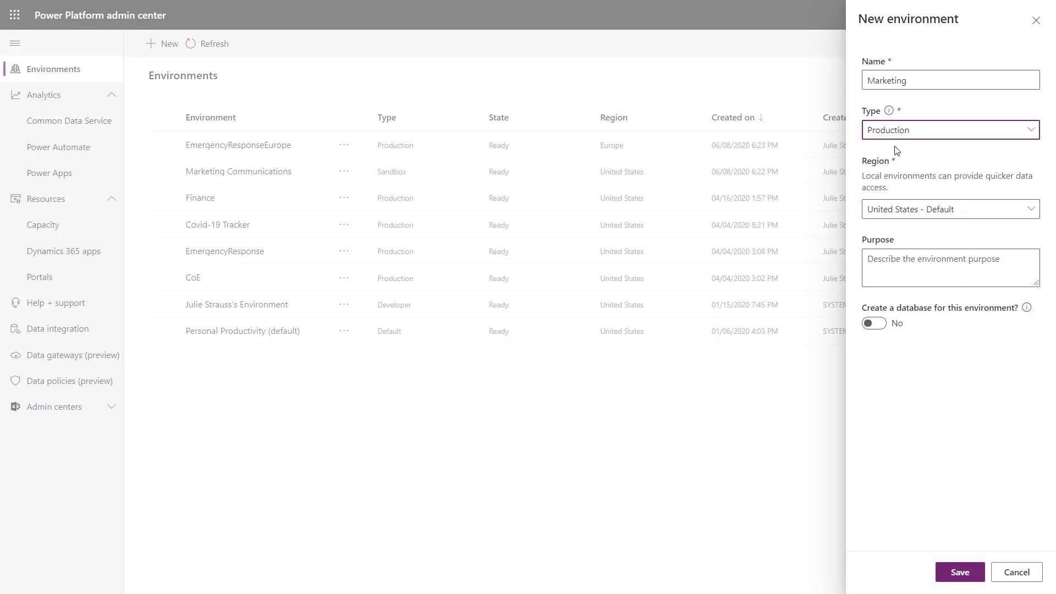
left_click(939, 213)
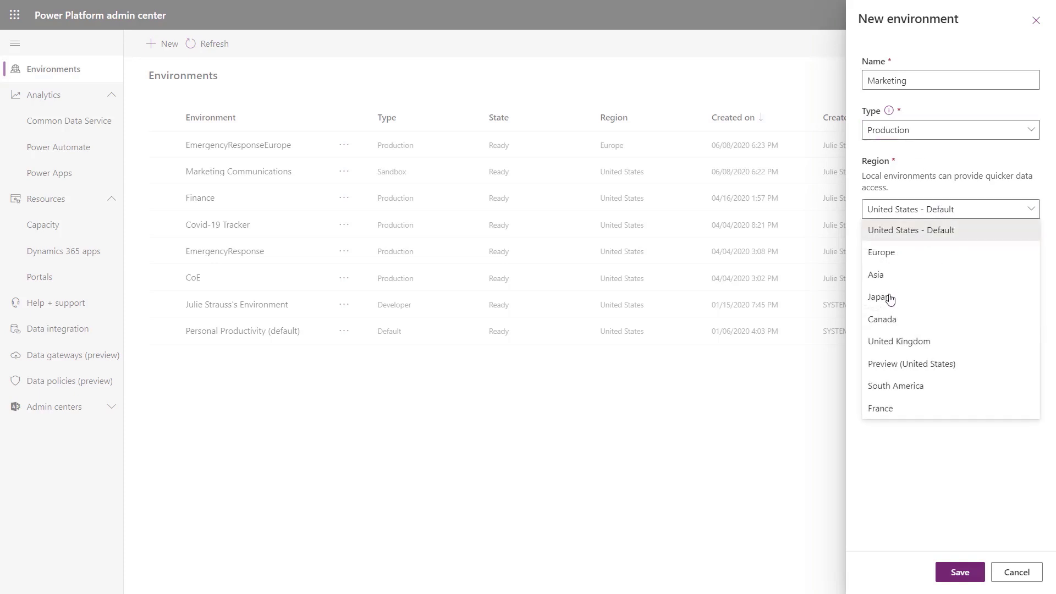
left_click(895, 241)
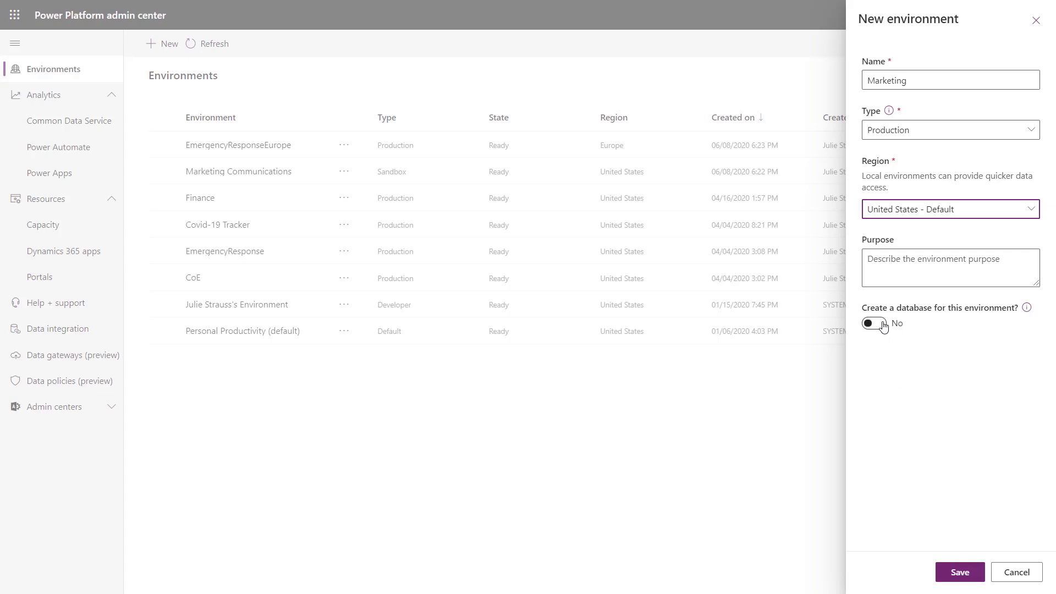
left_click(960, 571)
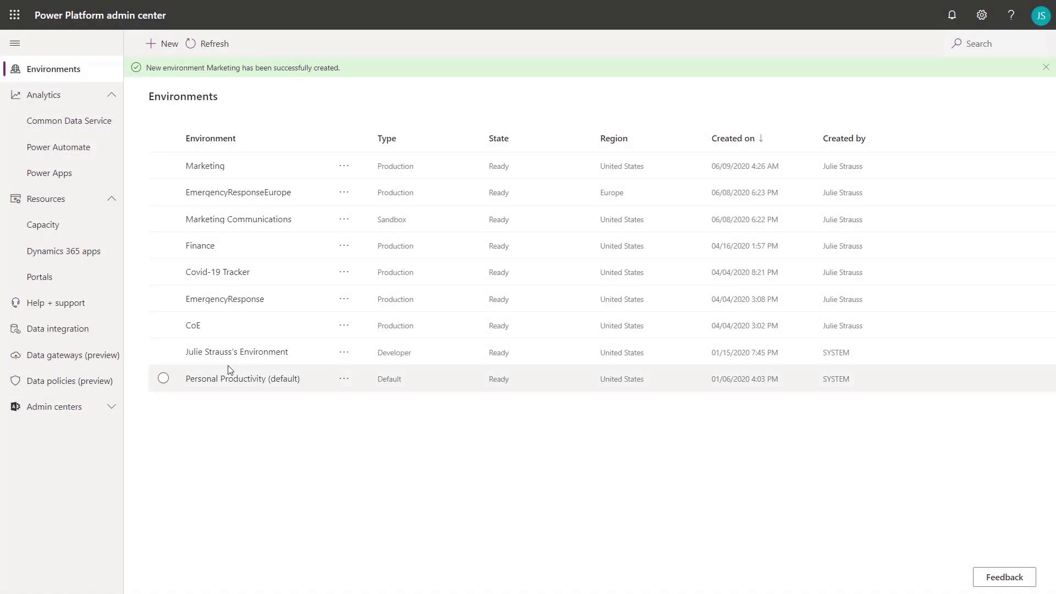
Step: Add a user to the Environment Maker security role of the Marketing environment
left_click(205, 164)
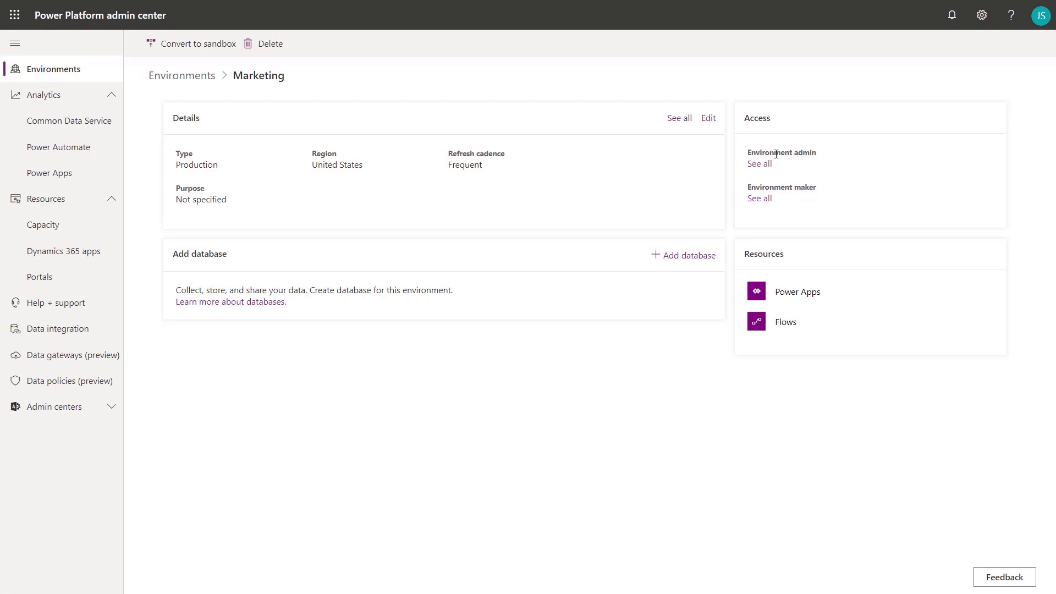
left_click(762, 200)
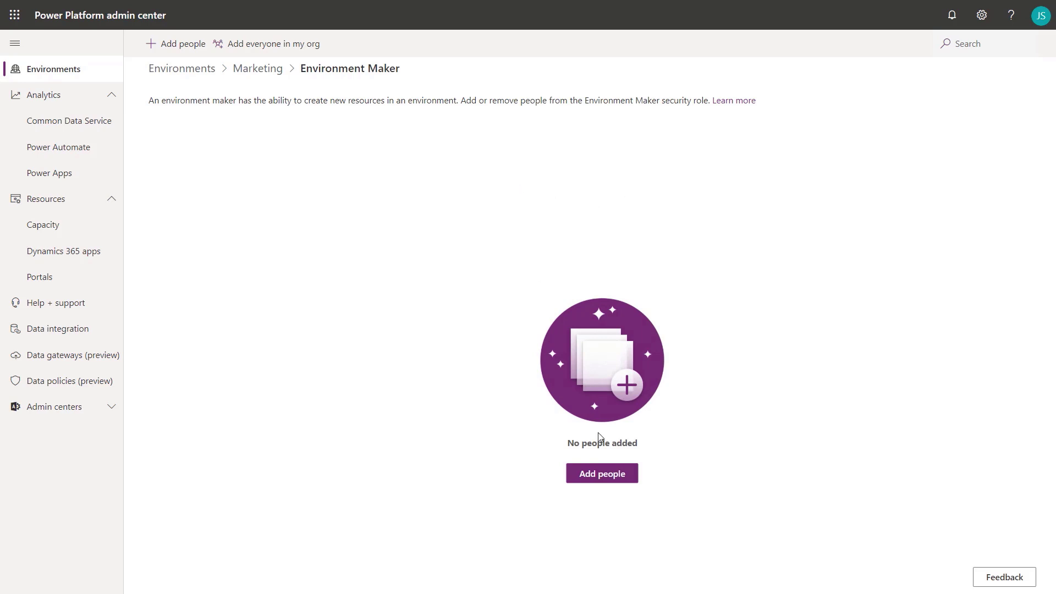
left_click(605, 475)
left_click(839, 56)
type("sa")
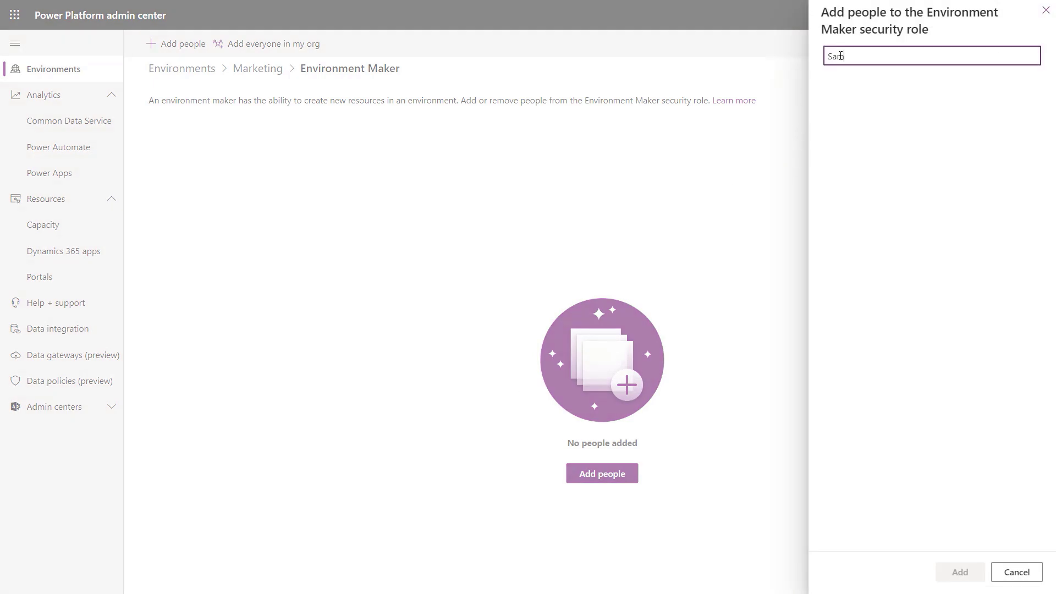
type("m")
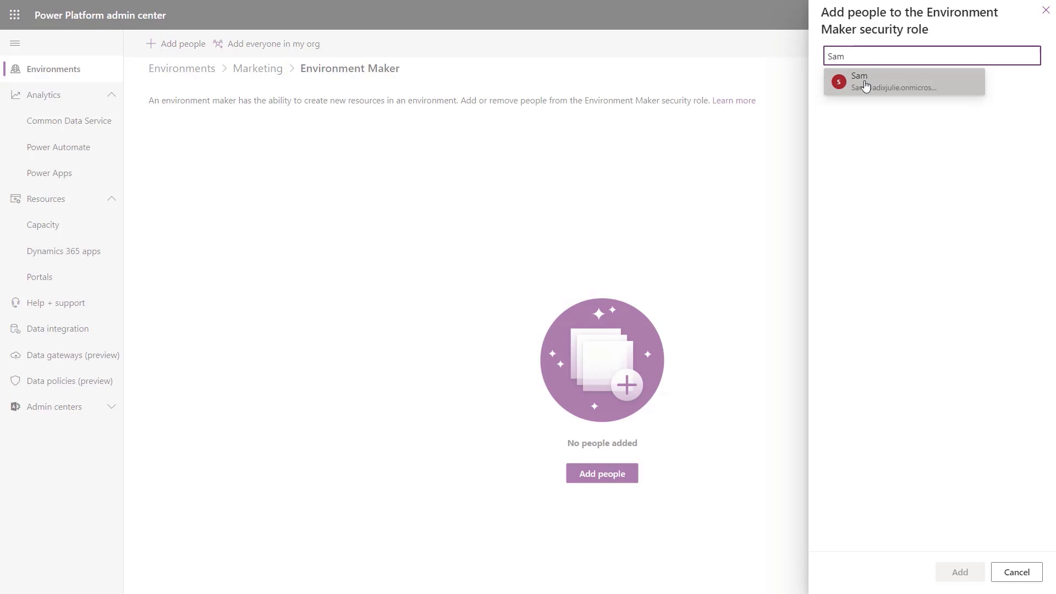
left_click(865, 86)
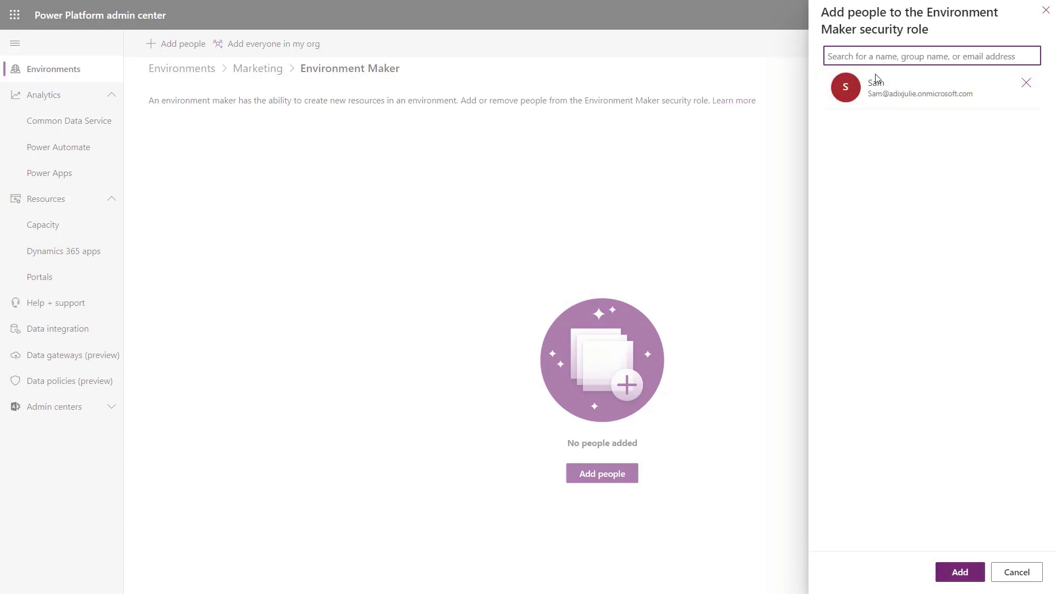
left_click(960, 581)
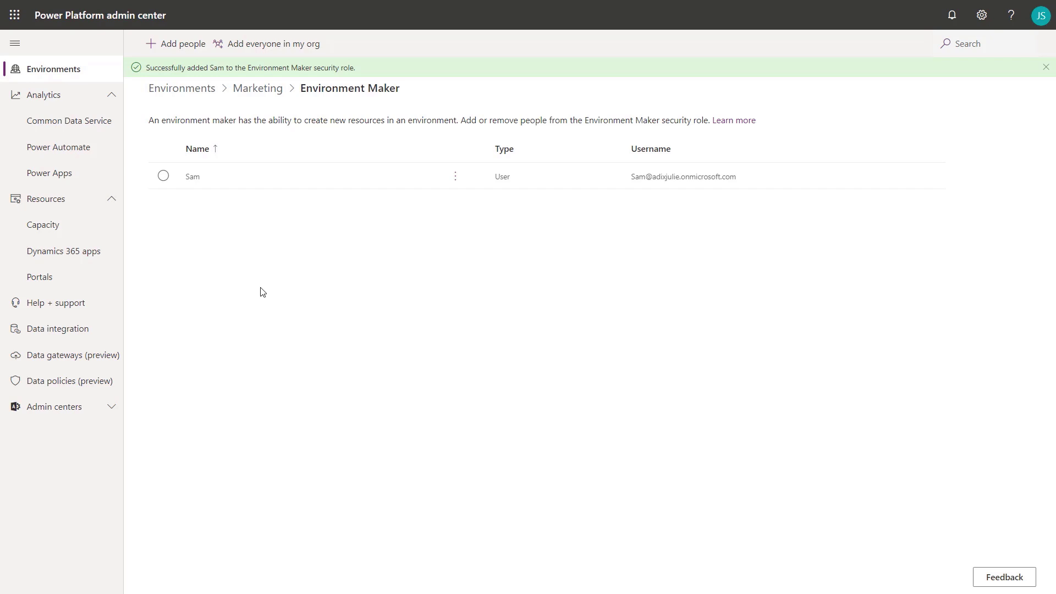
Step: Add a database to the Marketing environment with English as the language and USD ($) as the currency
left_click(252, 92)
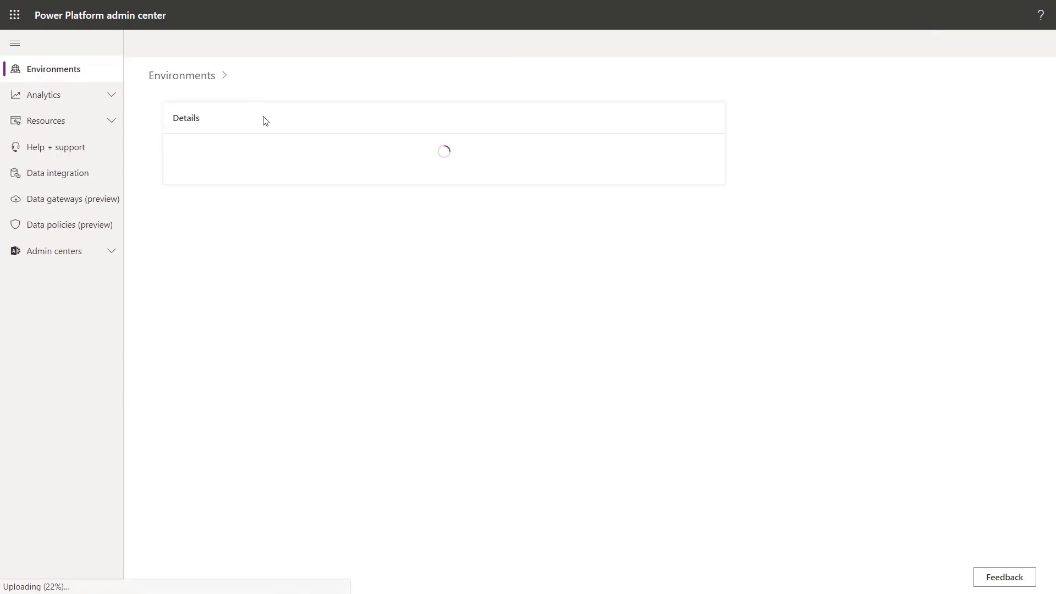
left_click(674, 257)
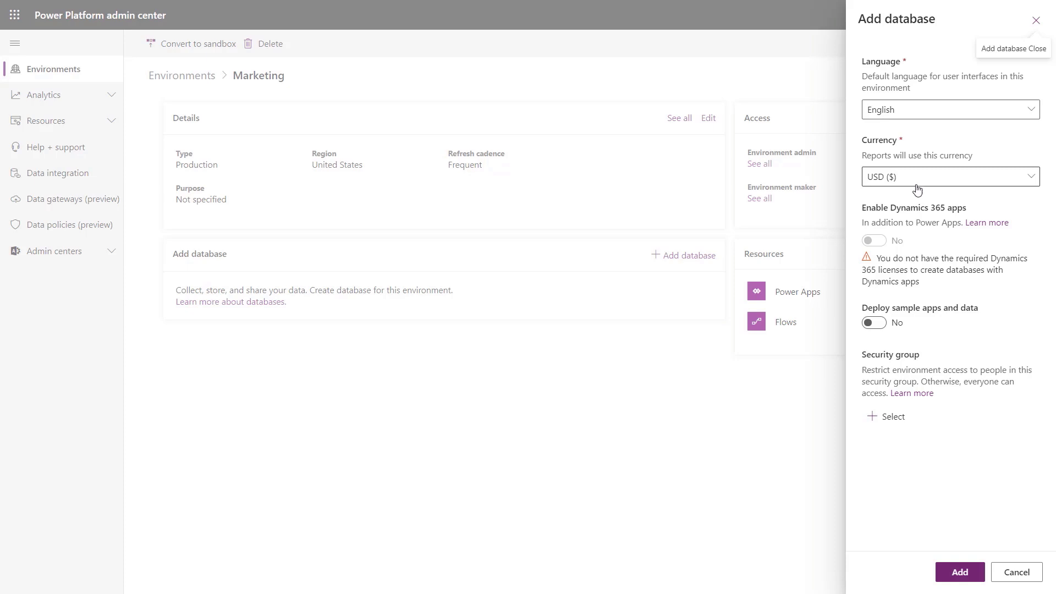
left_click(959, 572)
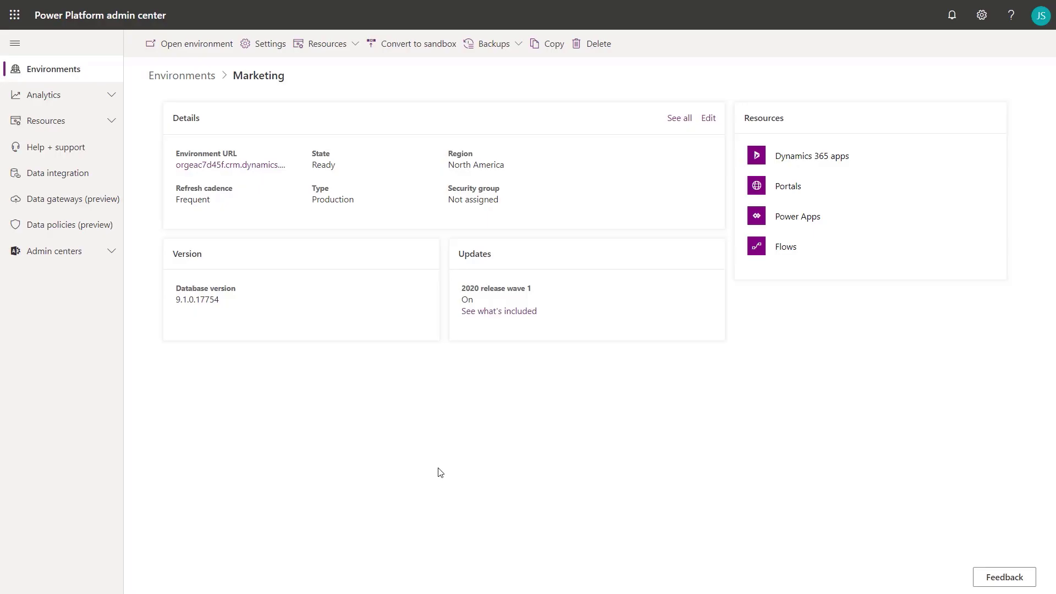
Step: Start a new security role in the Marketing environment's settings and name it Marketing Users
left_click(262, 49)
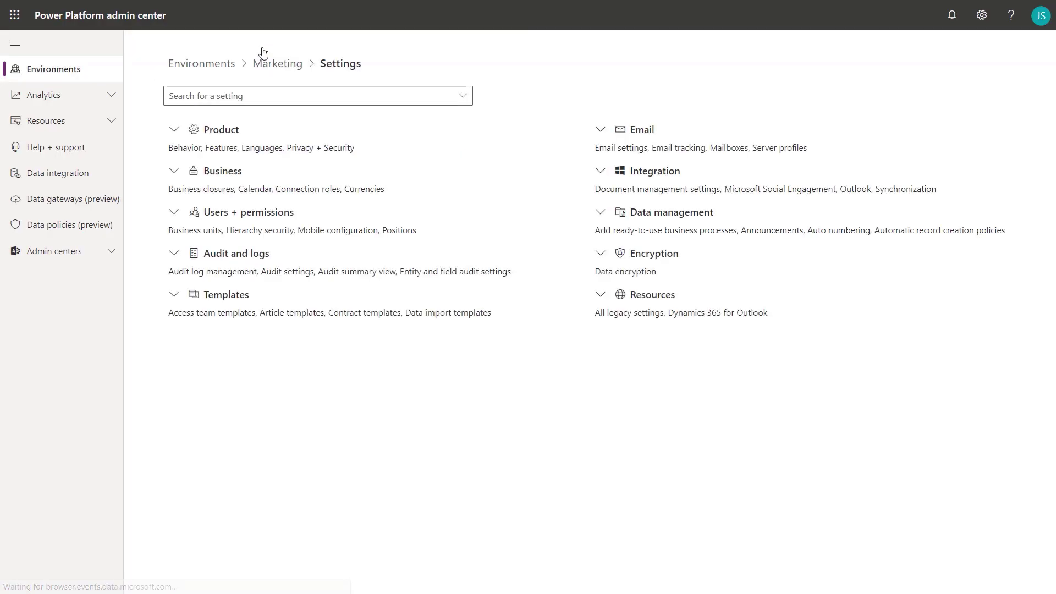
left_click(239, 219)
left_click(201, 306)
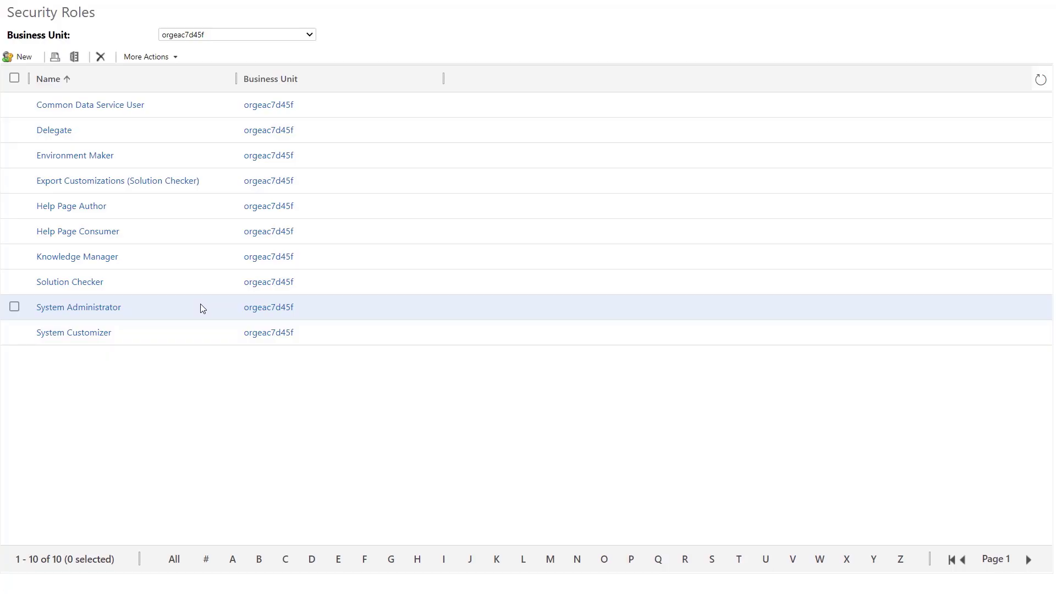
left_click(21, 57)
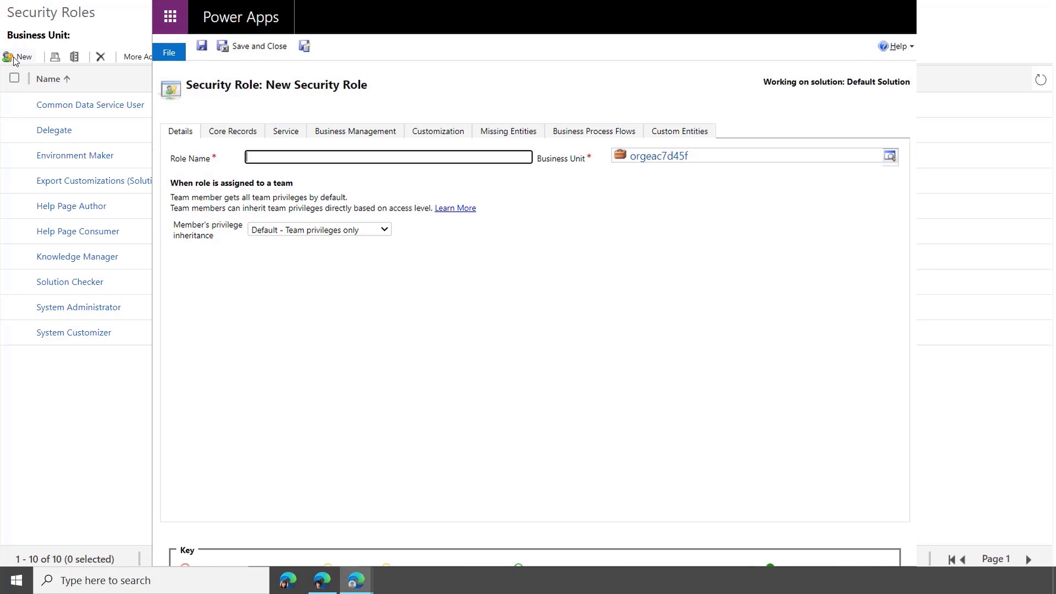
type("Marketing Users")
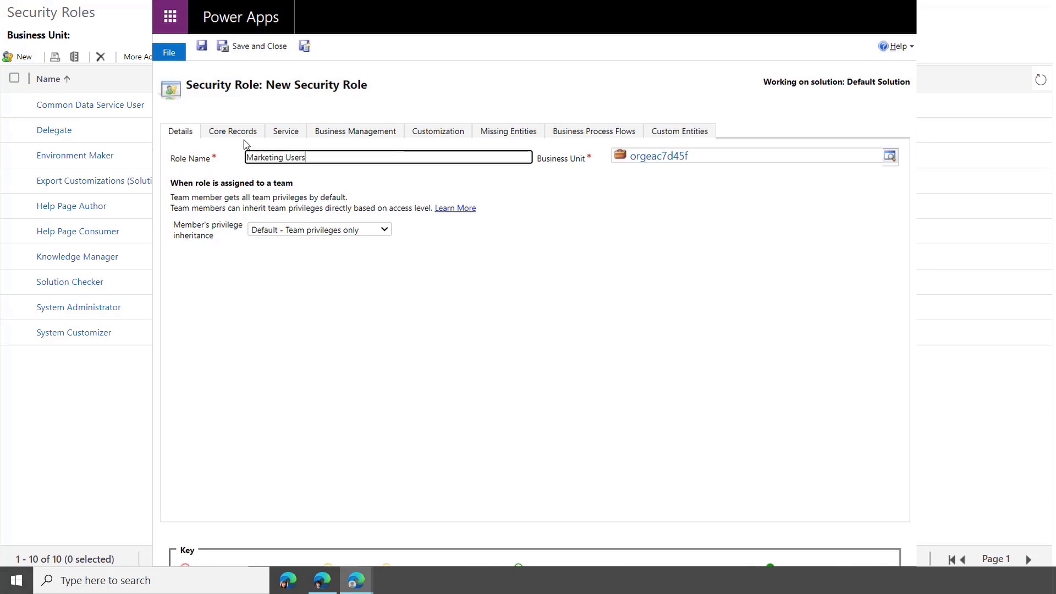
Step: Grant the role Create, Read, Write and Delete privileges on the Account entity at the solid green access level
left_click(233, 135)
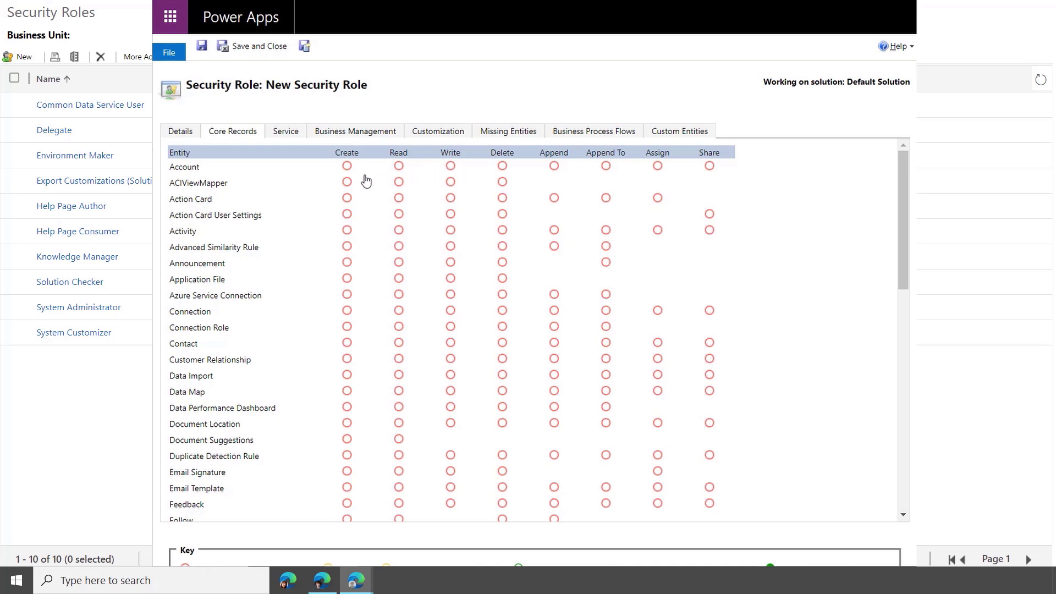
left_click(347, 168)
left_click(452, 169)
left_click(503, 168)
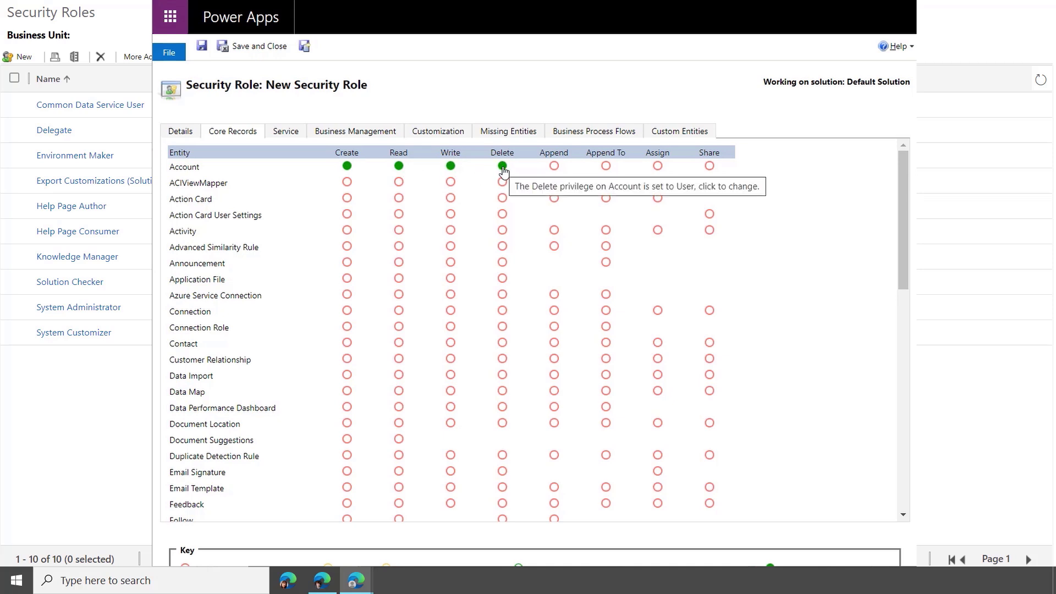
Step: Change the Read privilege on the Account entity to a more limited access level
left_click(400, 169)
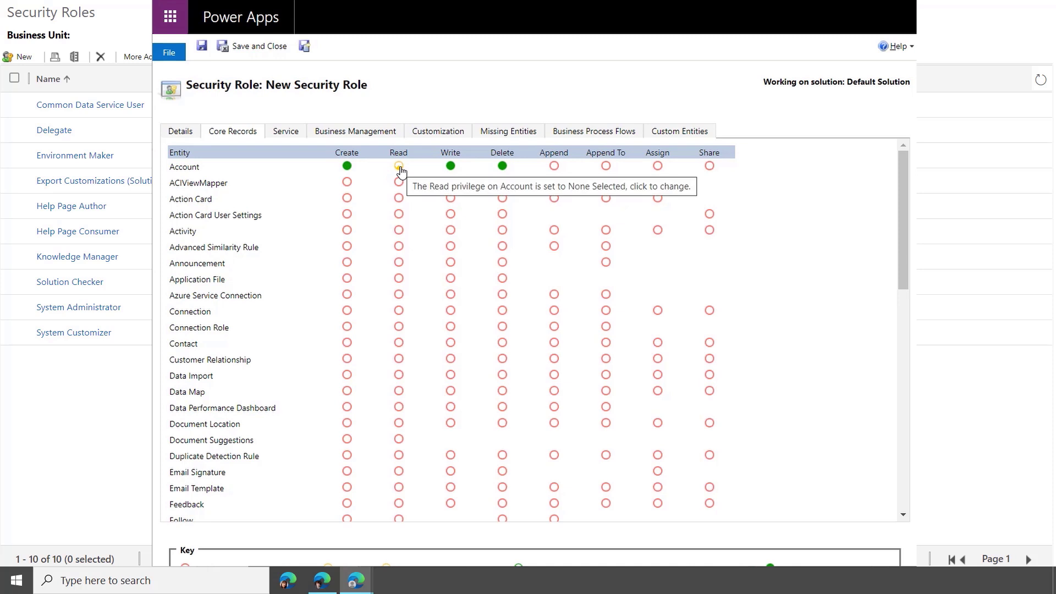
left_click(400, 168)
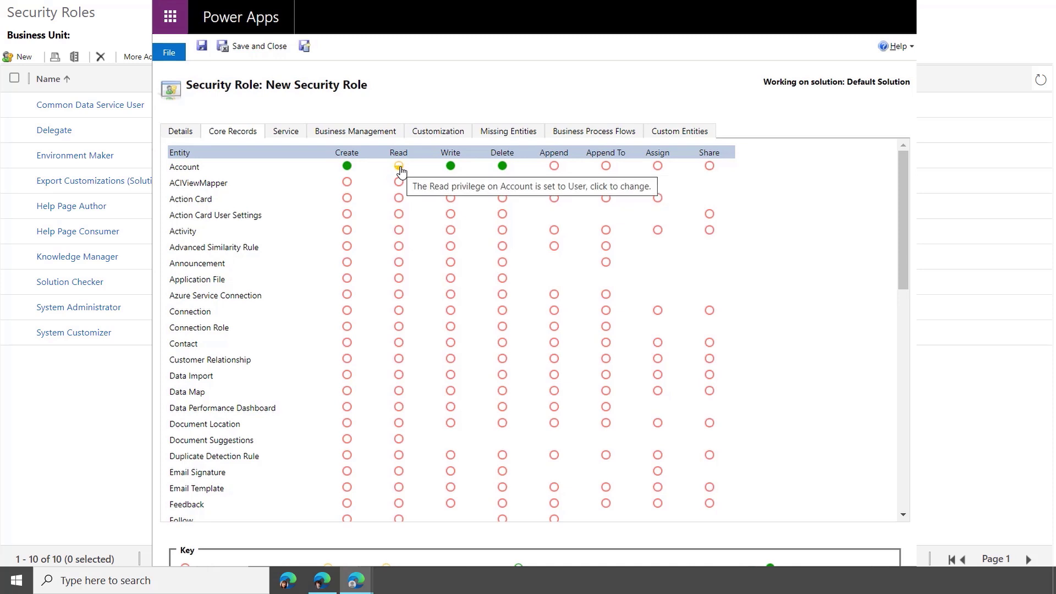
left_click(399, 168)
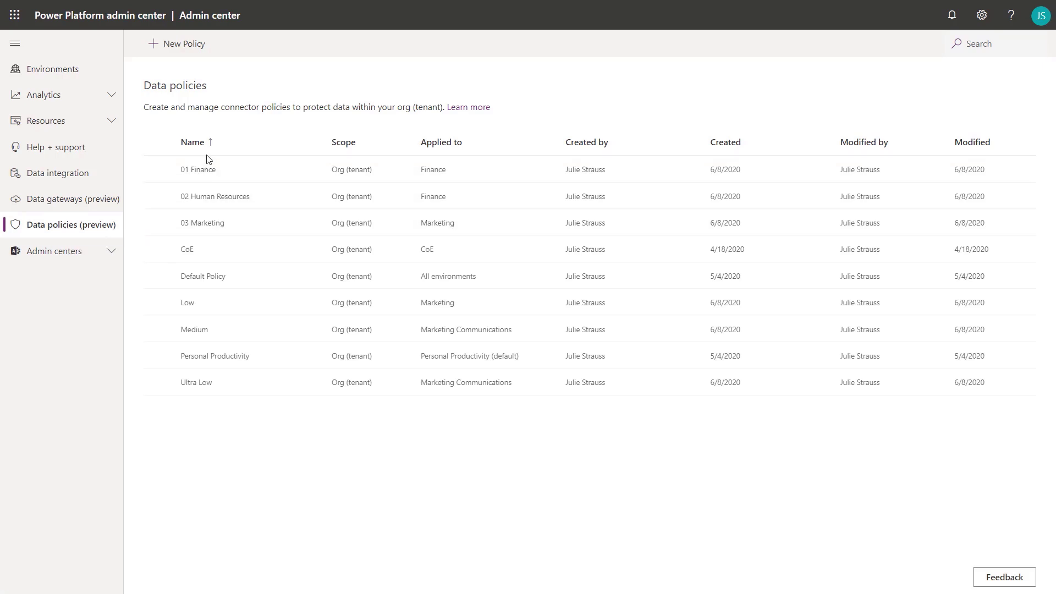
Step: Open the 03 Marketing data policy for editing, keep its name and continue to its connector assignments
left_click(214, 222)
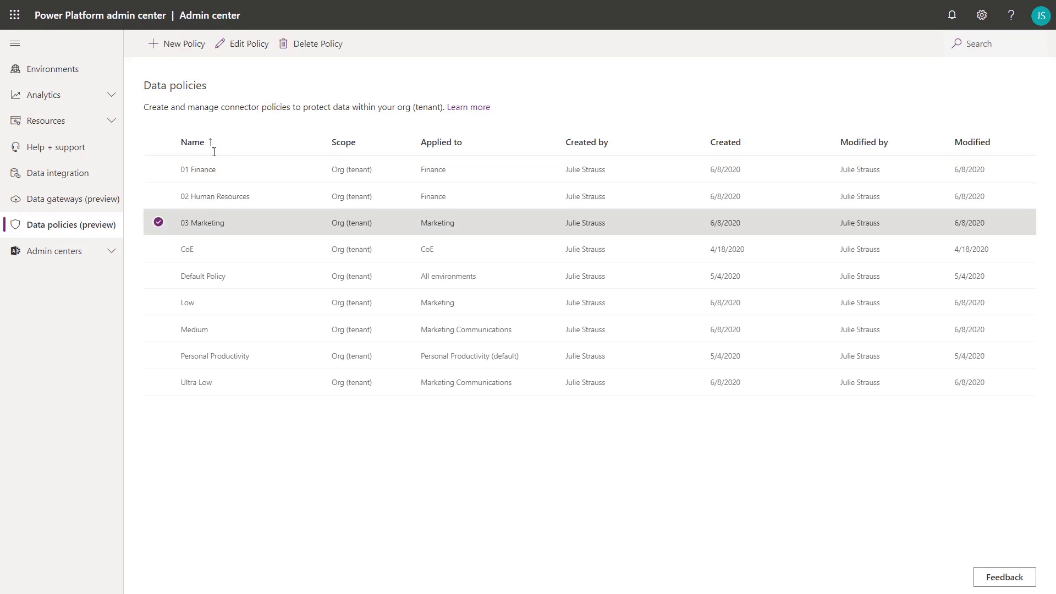
left_click(239, 44)
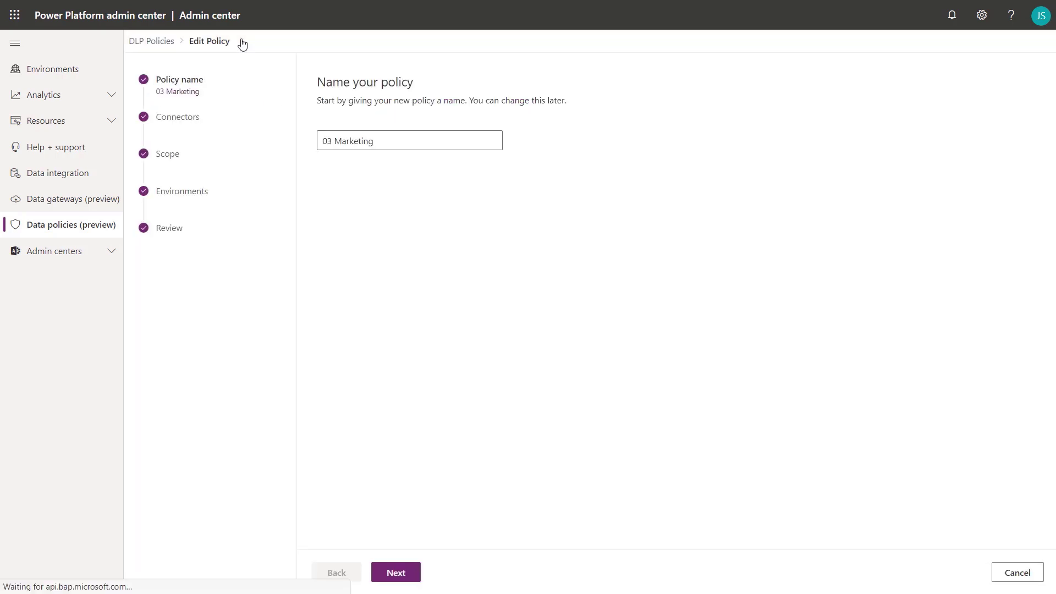
left_click(398, 577)
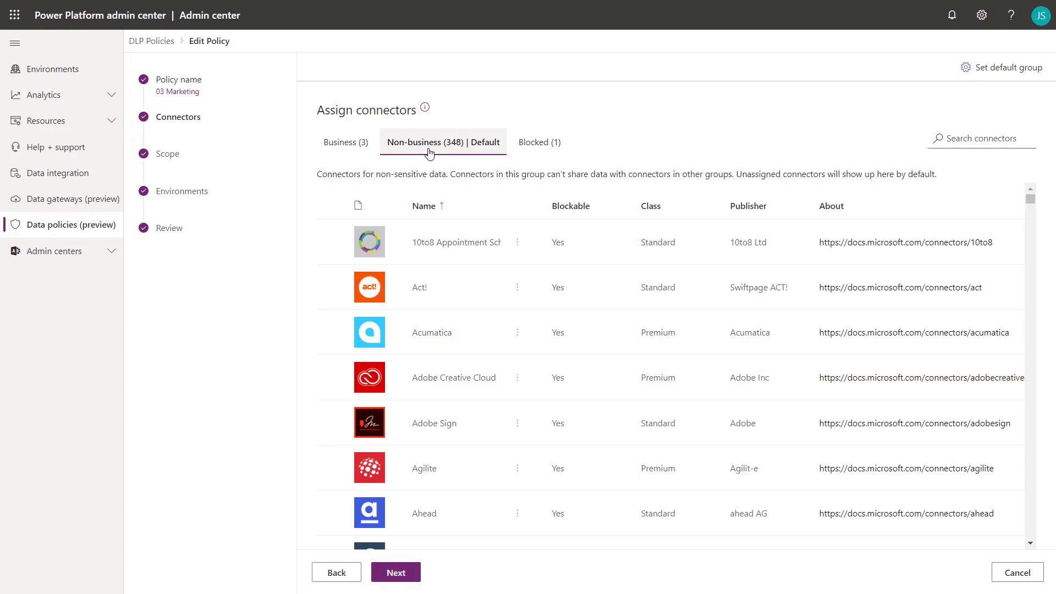
Step: Review the policy's Business, Non-business and Blocked connector groups and its environment scope setting
left_click(342, 149)
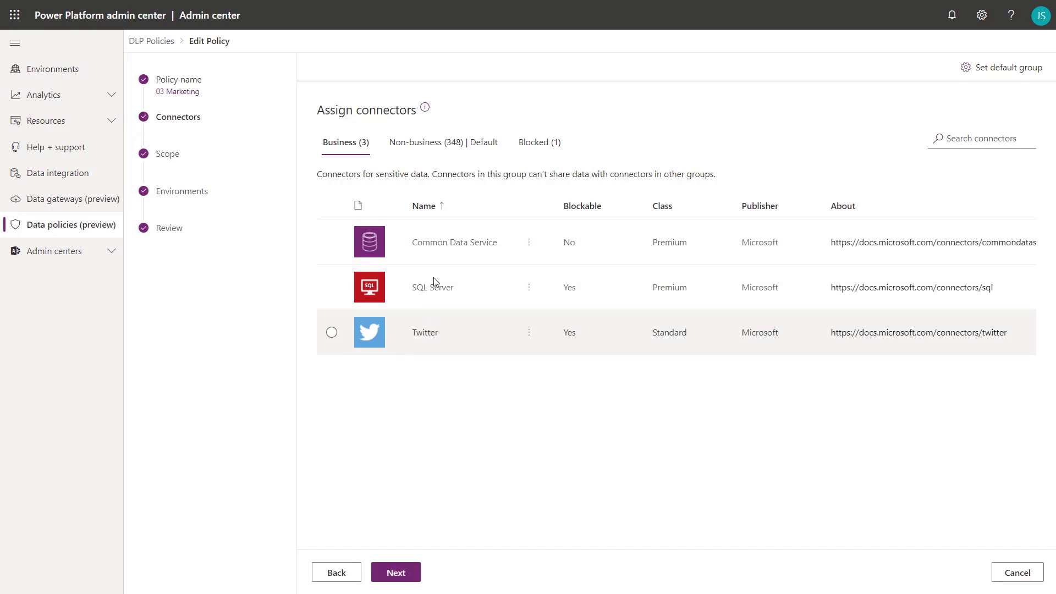
left_click(421, 143)
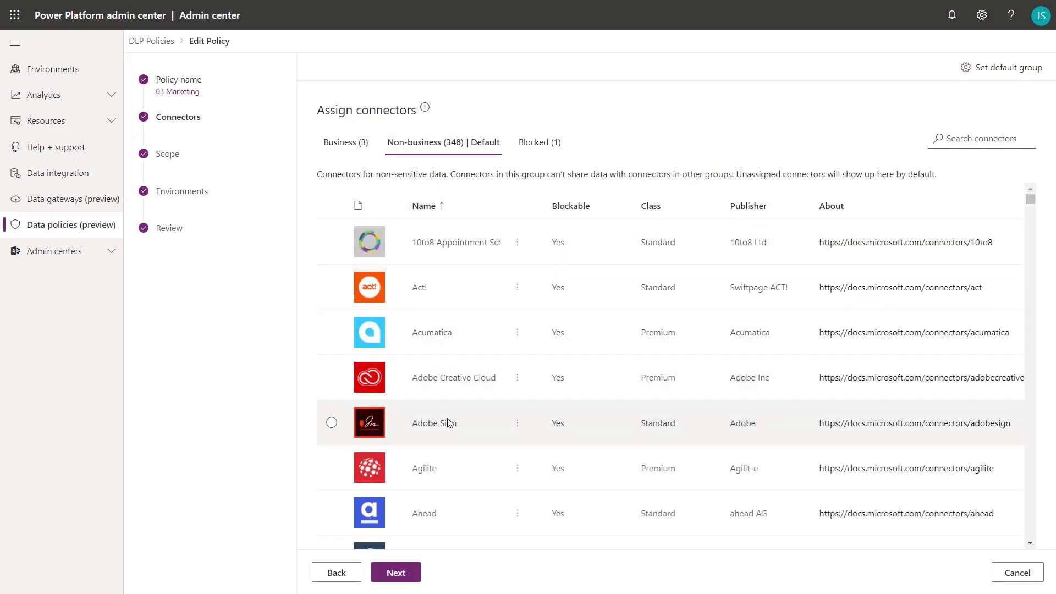
left_click(539, 146)
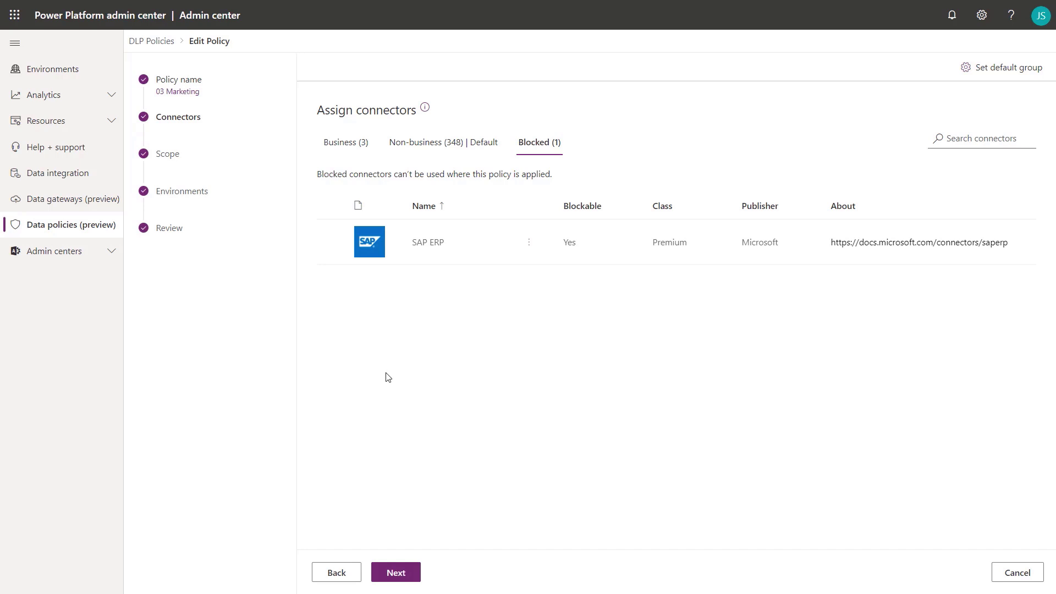
left_click(392, 577)
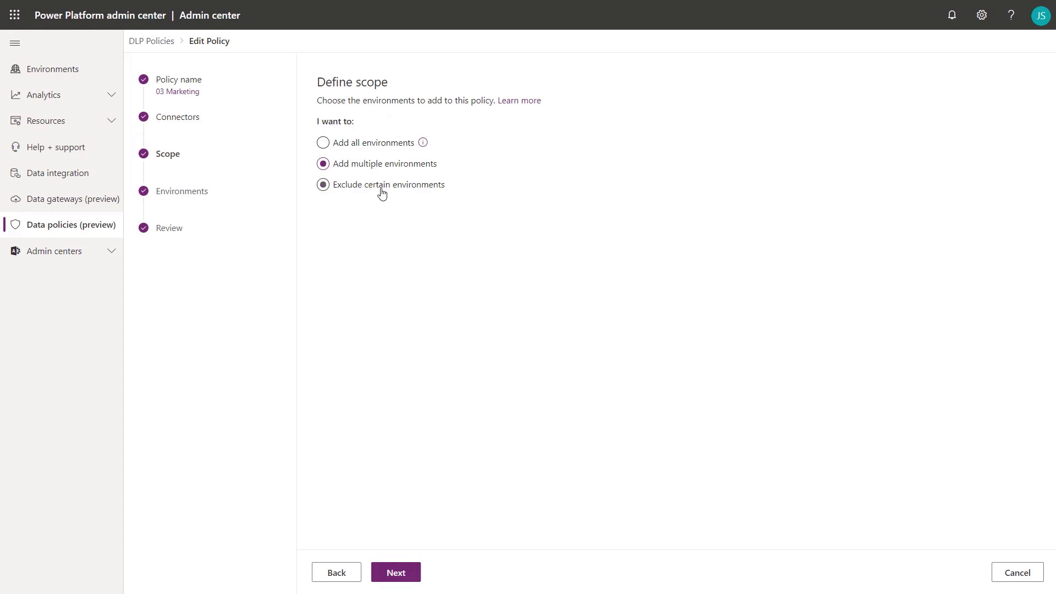
left_click(397, 566)
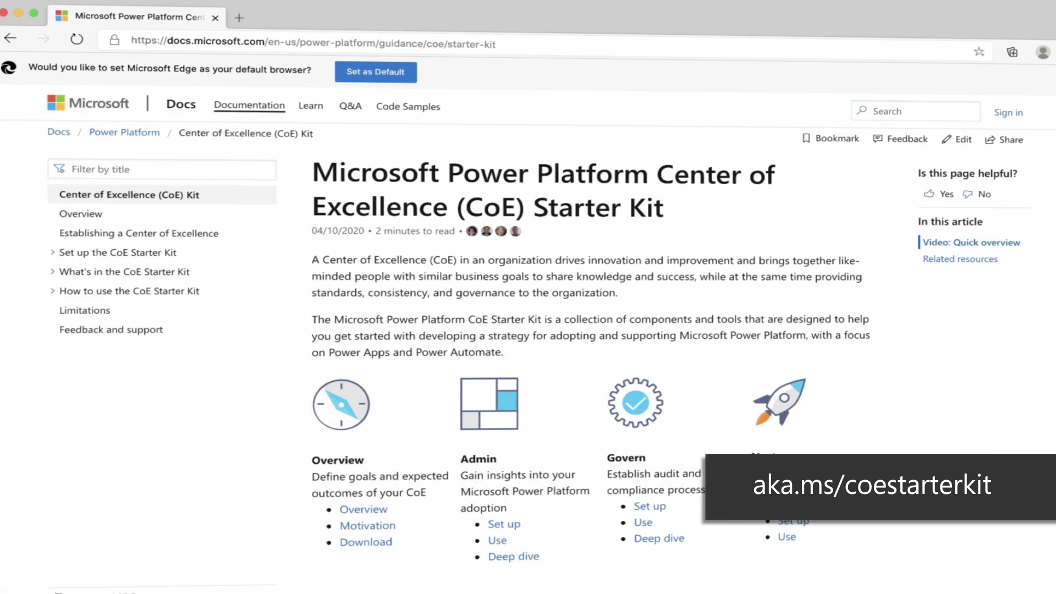
Step: Look through the Center of Excellence (CoE) Starter Kit page on Microsoft Docs, including its video overview section
scroll(528, 330, "down", 4)
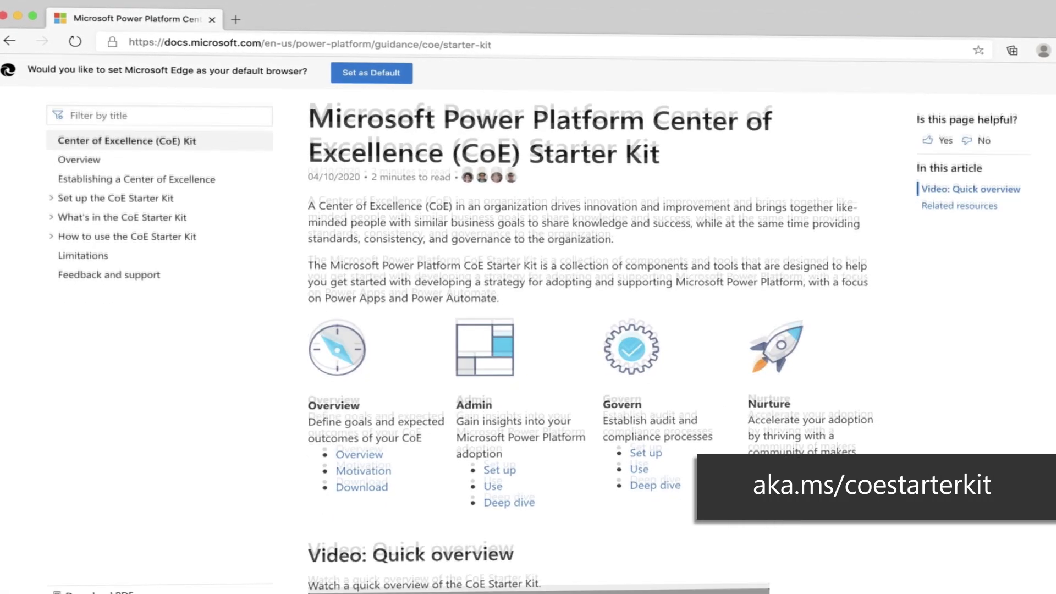
scroll(528, 330, "down", 3)
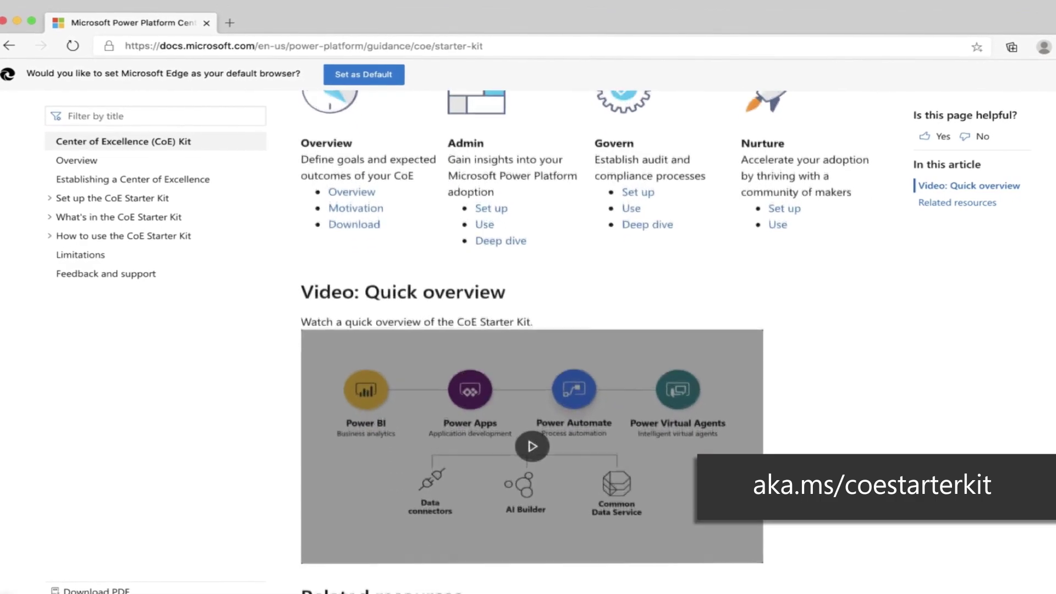
scroll(528, 330, "down", 1)
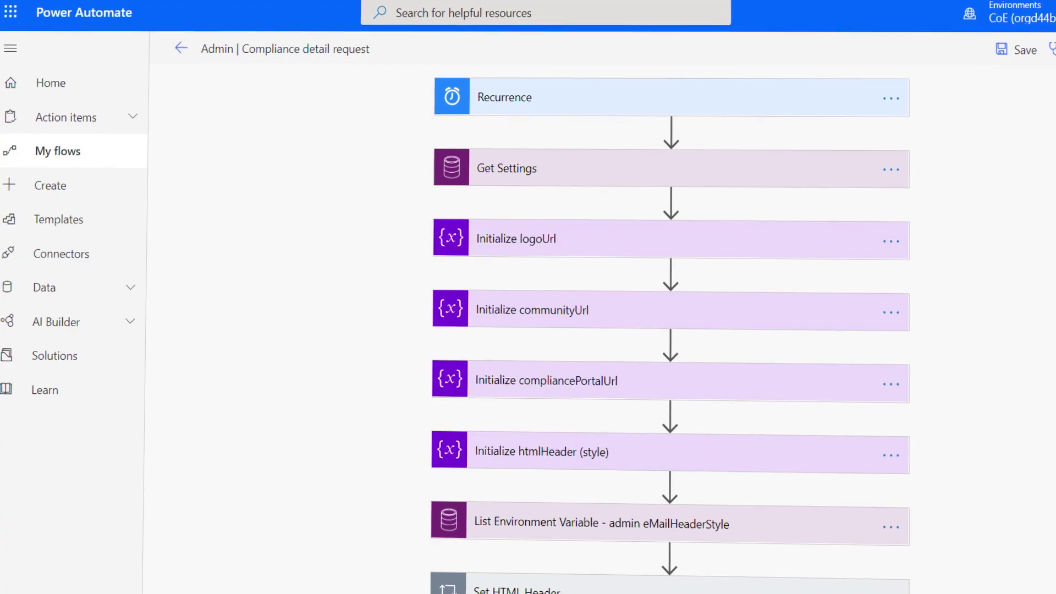